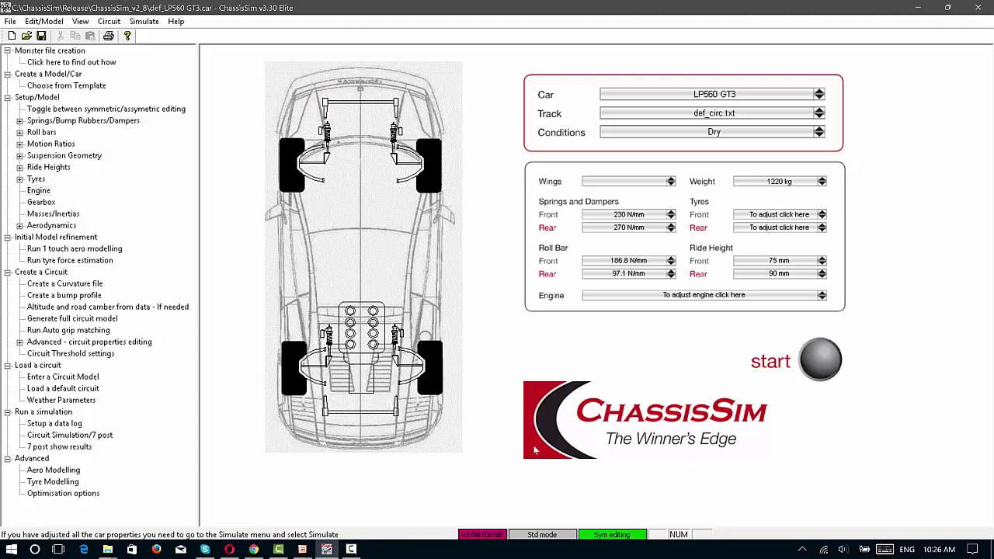
# Show the LP560 GT3 front damper force curve and bump/rebound values on the Dampers tab.
pyautogui.click(394, 139)
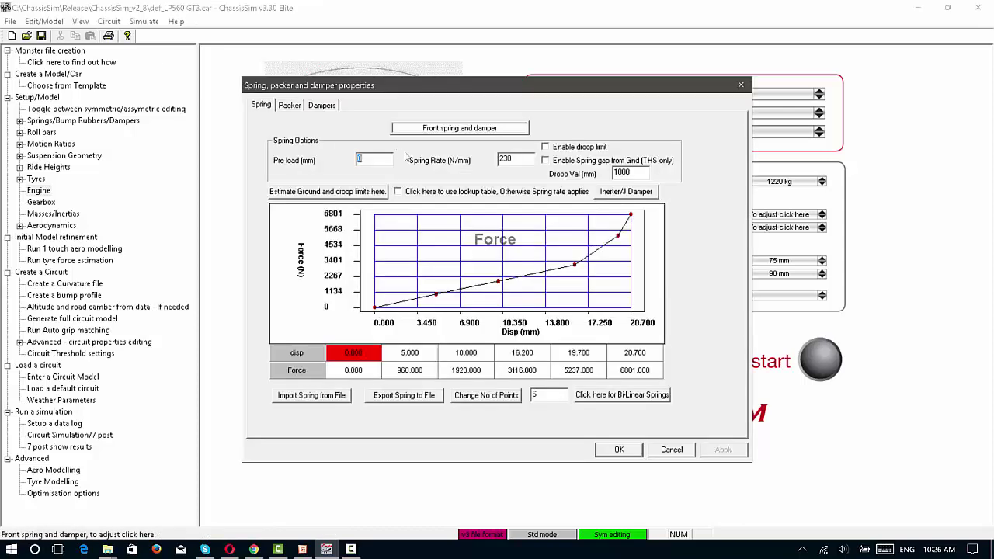
pyautogui.click(322, 106)
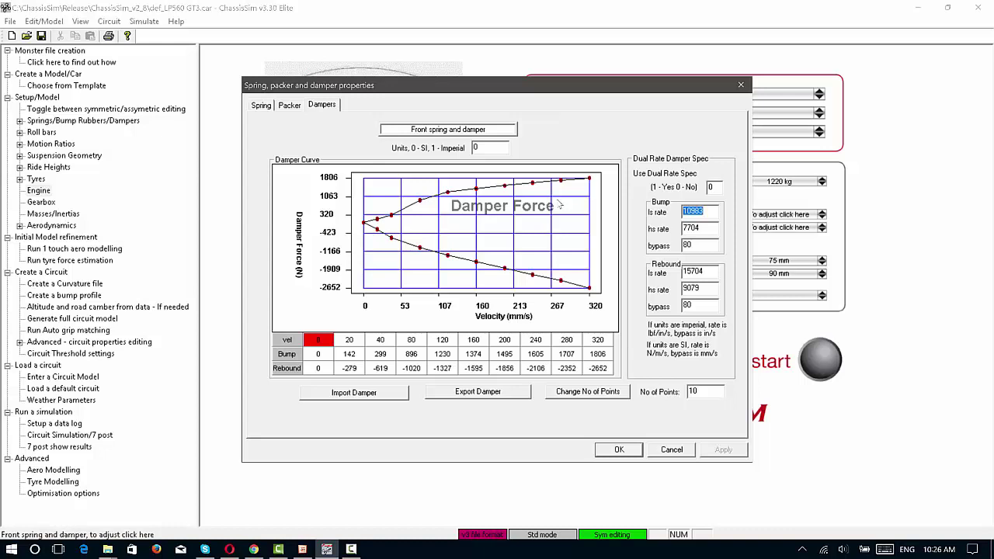
pyautogui.doubleClick(693, 211)
pyautogui.doubleClick(707, 227)
pyautogui.doubleClick(711, 272)
# Set the front bump low-speed rate to 10000 and the high-speed rate to 4000.
pyautogui.doubleClick(700, 212)
pyautogui.write('10000')
pyautogui.doubleClick(704, 227)
pyautogui.write('4000')
# Set rebound low-speed rate 15474 and rebound bypass 7260, then select Use Dual Rate Spec.
pyautogui.doubleClick(704, 305)
pyautogui.write('4')
pyautogui.write('0')
pyautogui.doubleClick(710, 270)
pyautogui.write('154')
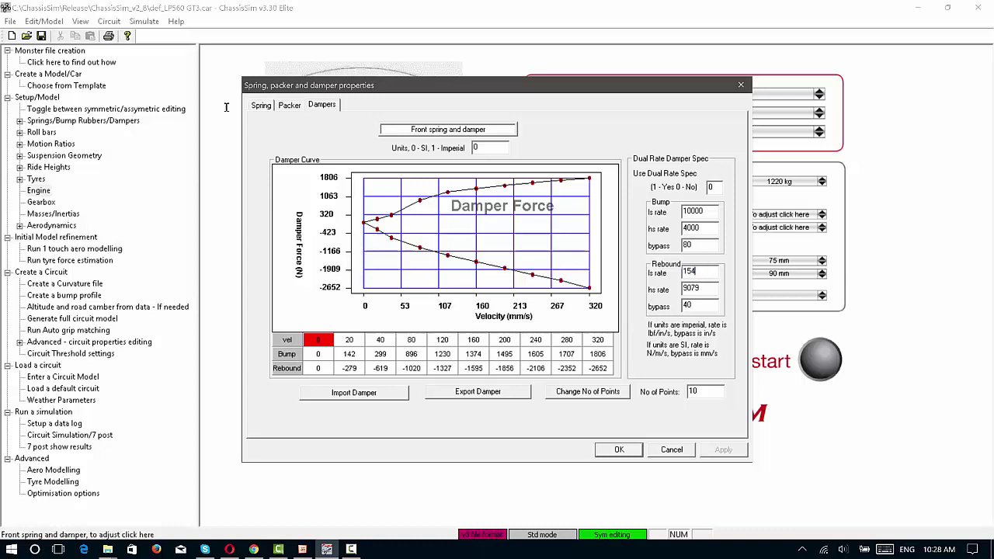
pyautogui.write('74')
pyautogui.doubleClick(703, 306)
pyautogui.write('7260')
pyautogui.doubleClick(710, 186)
# Turn dual rate on with 1, apply, and set the rebound high-speed rate to 7260.
pyautogui.write('1')
pyautogui.click(619, 449)
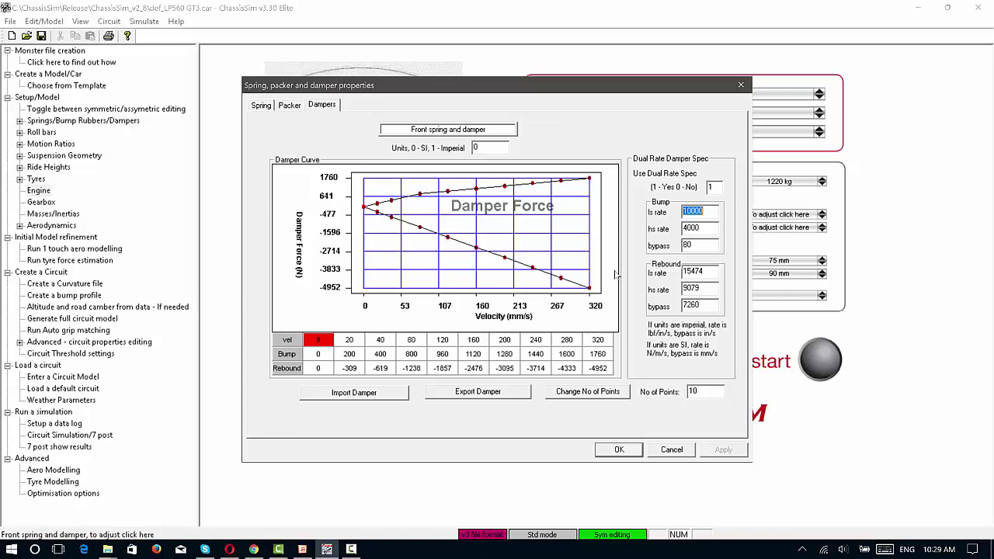
pyautogui.doubleClick(708, 289)
pyautogui.write('7260')
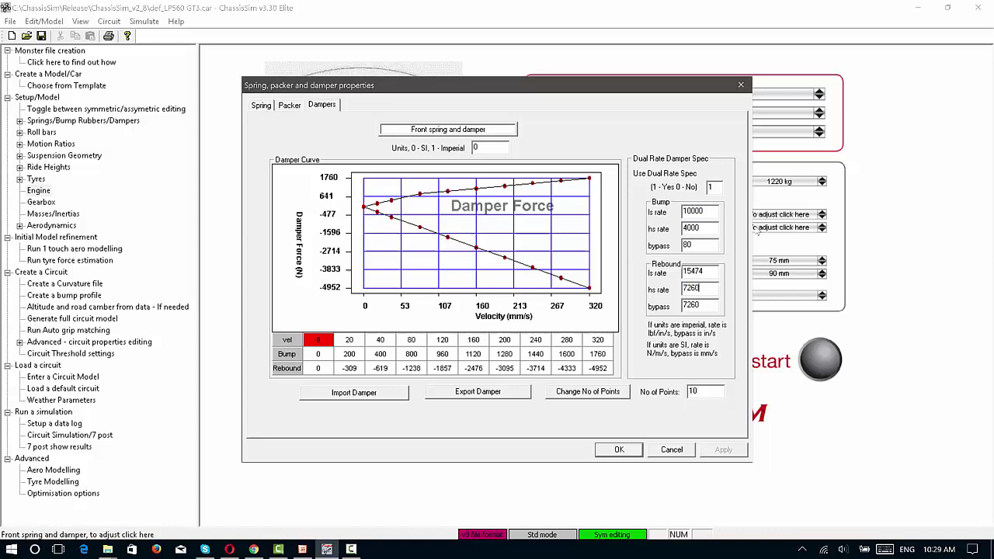
pyautogui.doubleClick(707, 306)
# Set rebound bypass to 40, apply it, and bring the front damper values back up.
pyautogui.write('40')
pyautogui.click(620, 451)
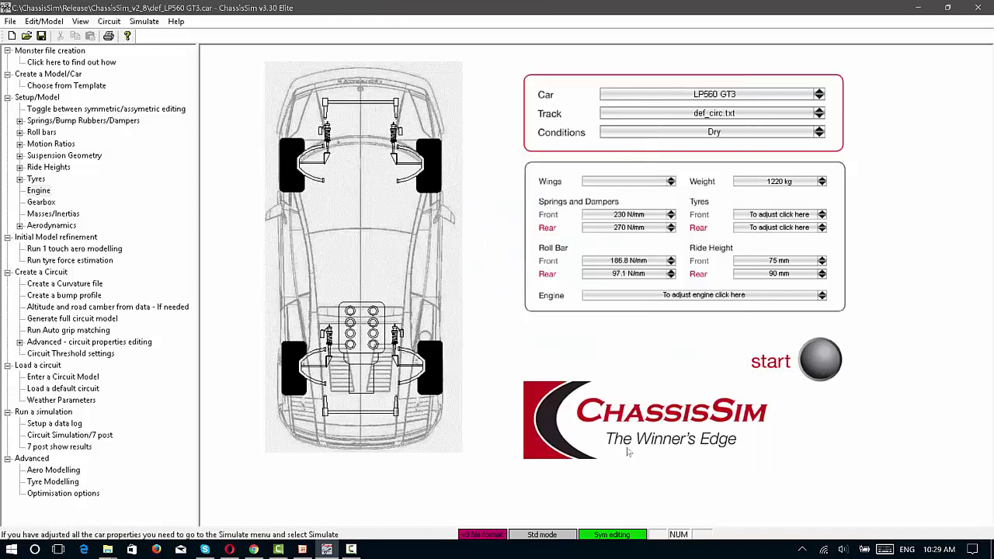
pyautogui.click(397, 137)
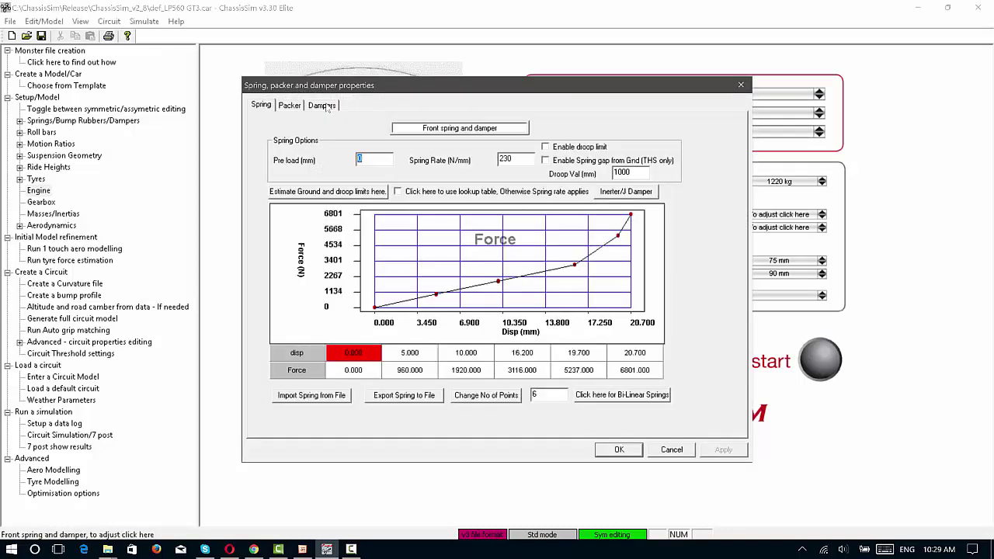
pyautogui.click(327, 108)
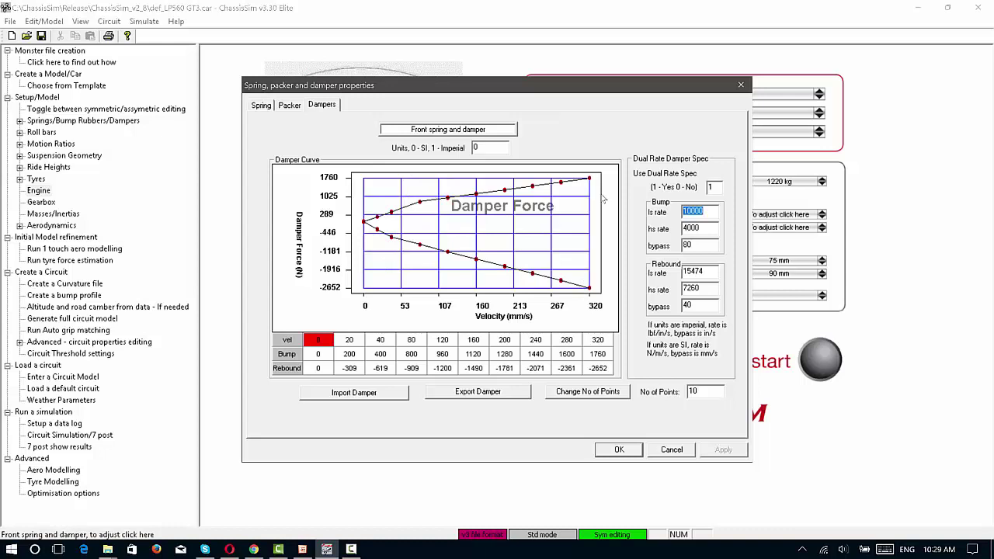
# Review the bump 10000/4000/80 and rebound 15474 values, then close the damper properties.
pyautogui.click(712, 211)
pyautogui.moveTo(712, 211); pyautogui.dragTo(621, 209)
pyautogui.click(683, 211)
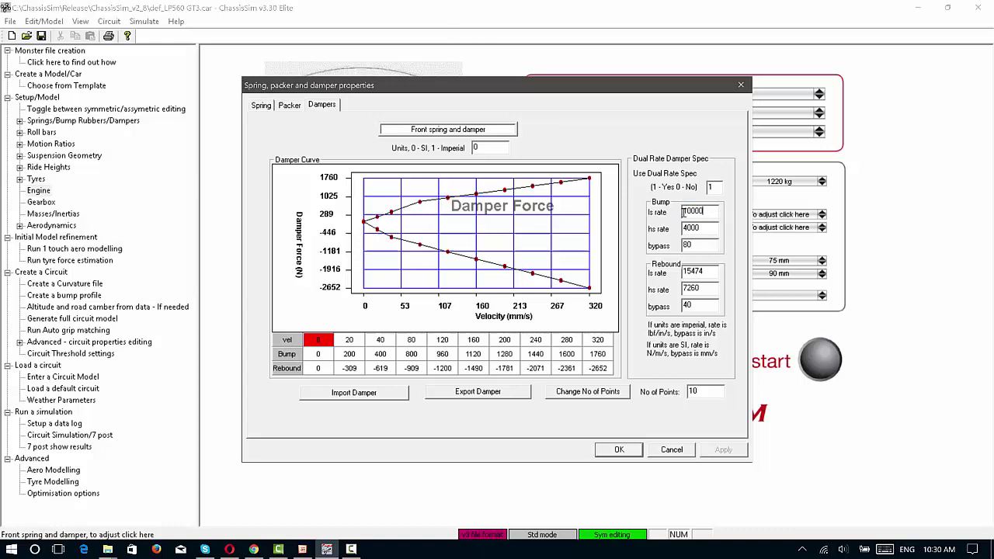
pyautogui.doubleClick(683, 211)
pyautogui.doubleClick(707, 227)
pyautogui.doubleClick(692, 245)
pyautogui.doubleClick(713, 272)
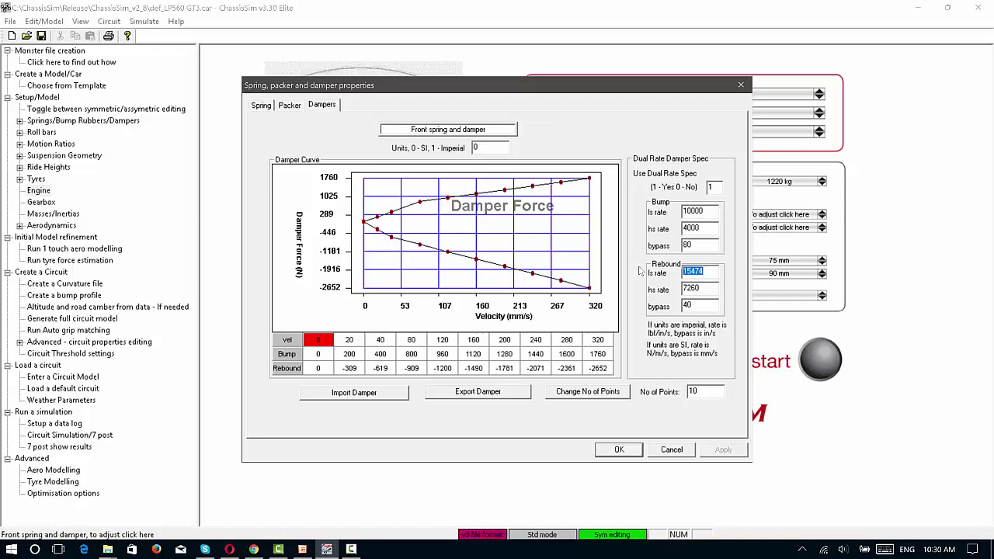
pyautogui.click(618, 450)
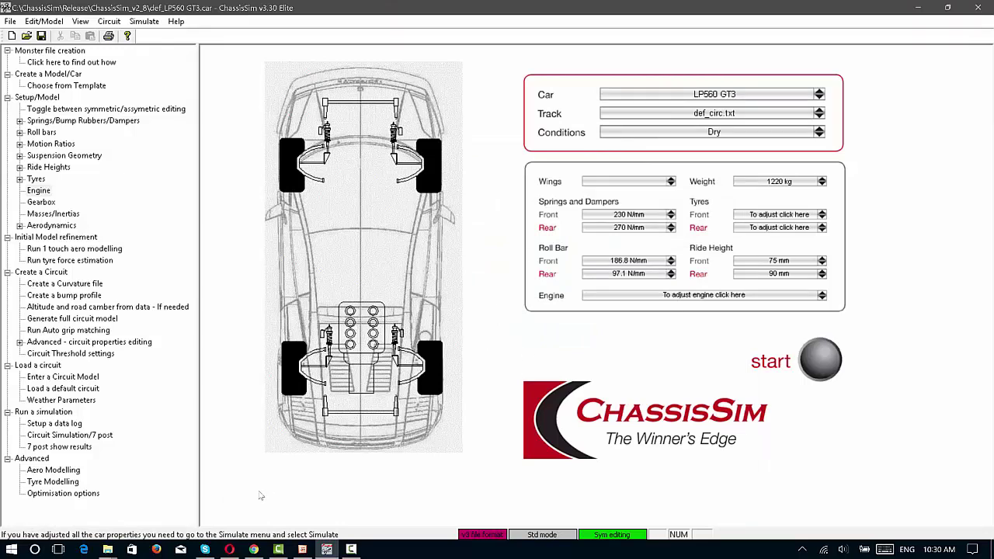
pyautogui.click(302, 549)
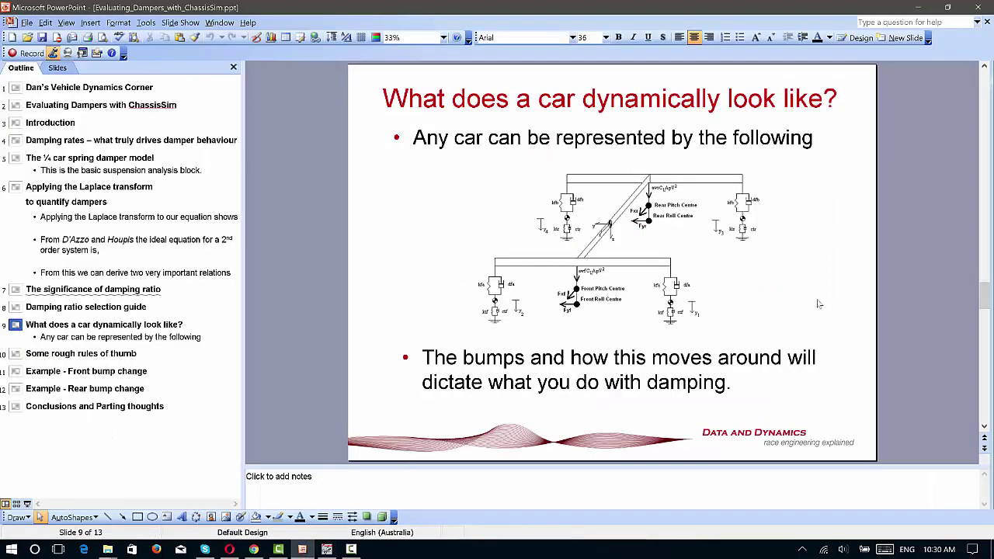